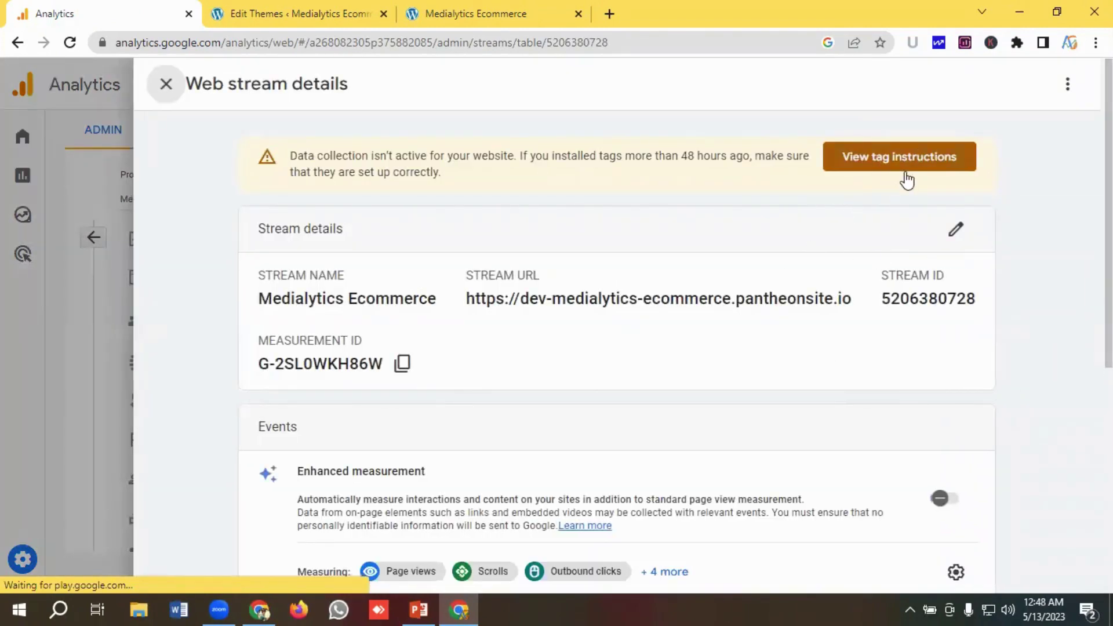
Open the web stream's tag instructions for manual installation and copy the Google tag (gtag.js) code
{"action": "left_click", "coordinate": [867, 159]}
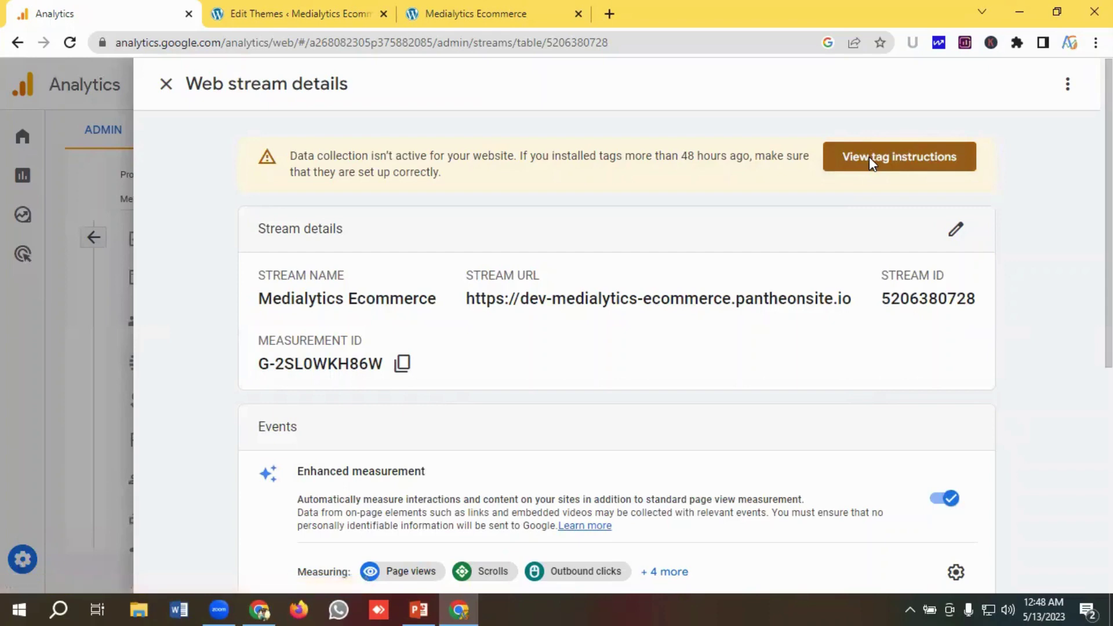
{"action": "left_click", "coordinate": [869, 156]}
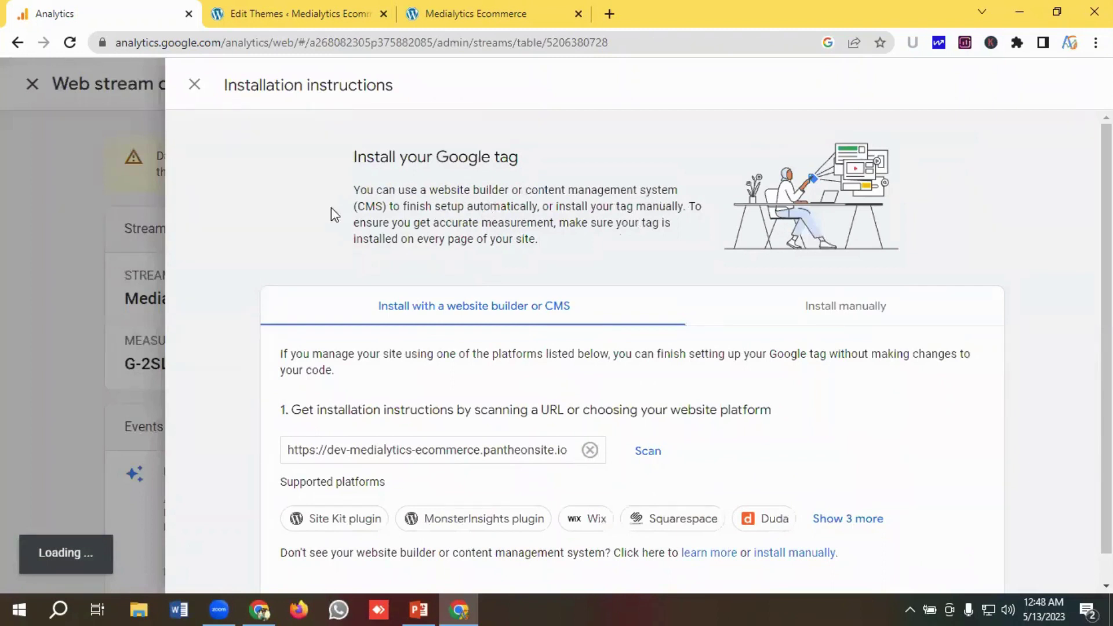
{"action": "scroll", "coordinate": [476, 189], "scroll_direction": "down", "scroll_amount": 1}
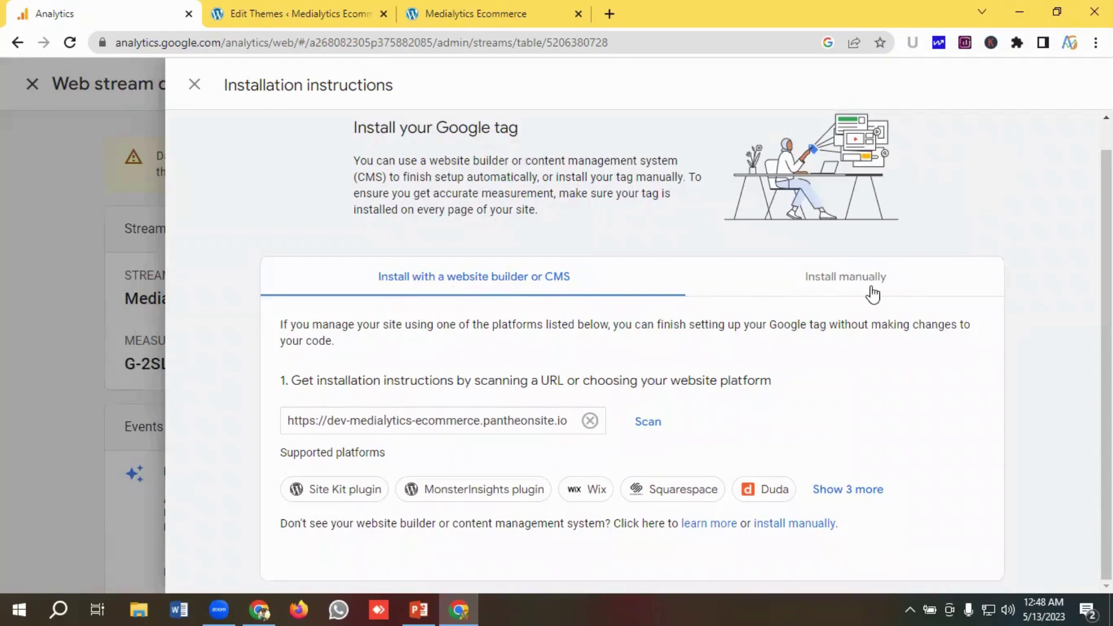
{"action": "left_click", "coordinate": [824, 278]}
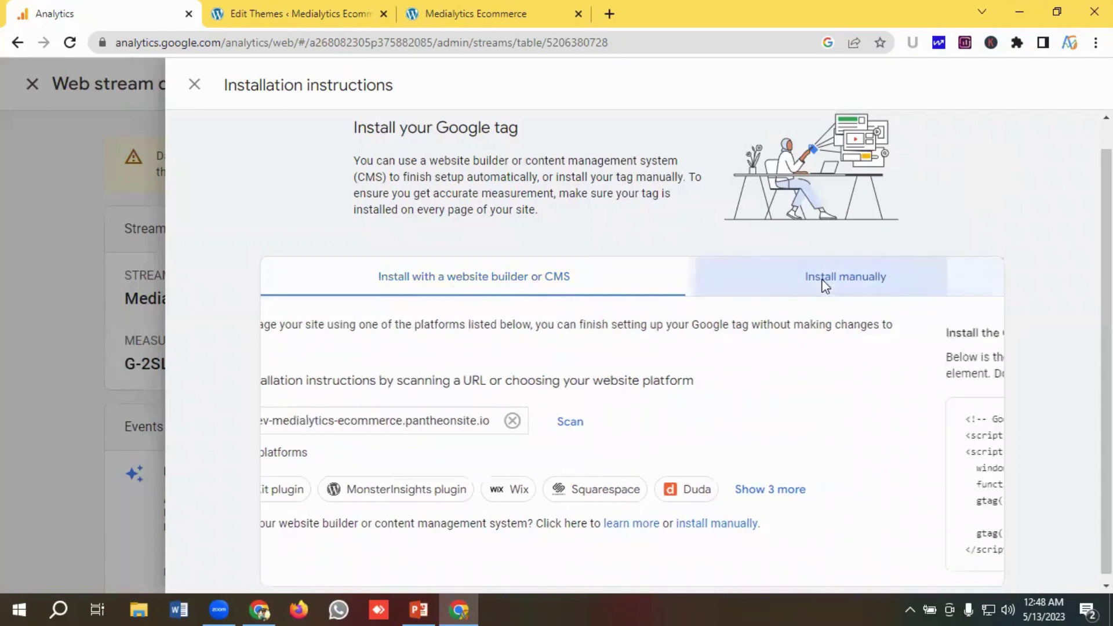
{"action": "scroll", "coordinate": [528, 293], "scroll_direction": "down", "scroll_amount": 2}
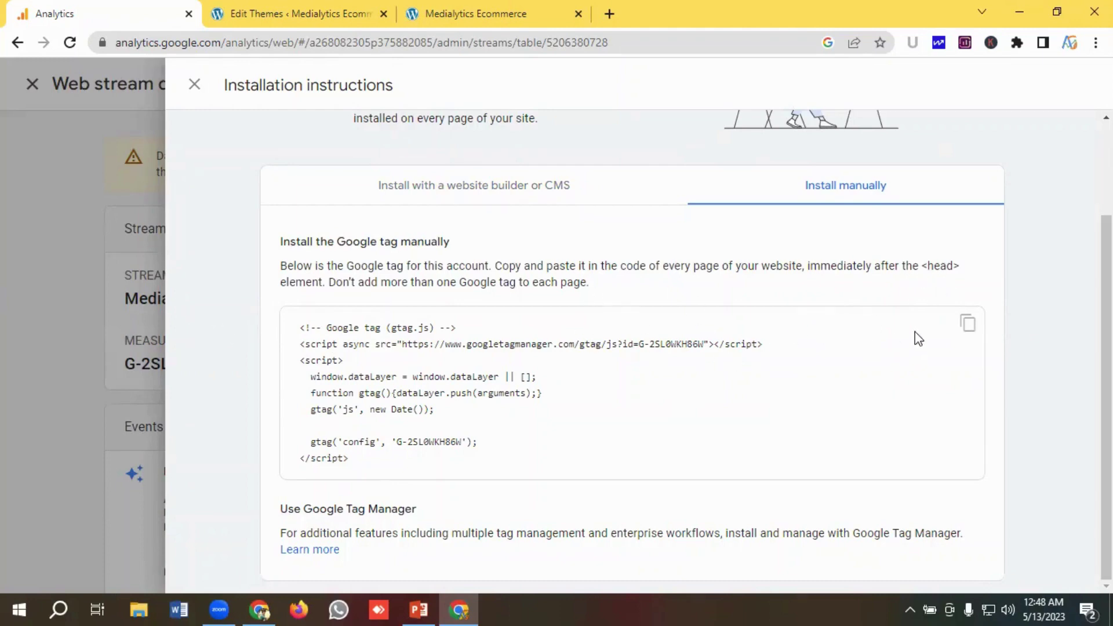
{"action": "left_click", "coordinate": [967, 323]}
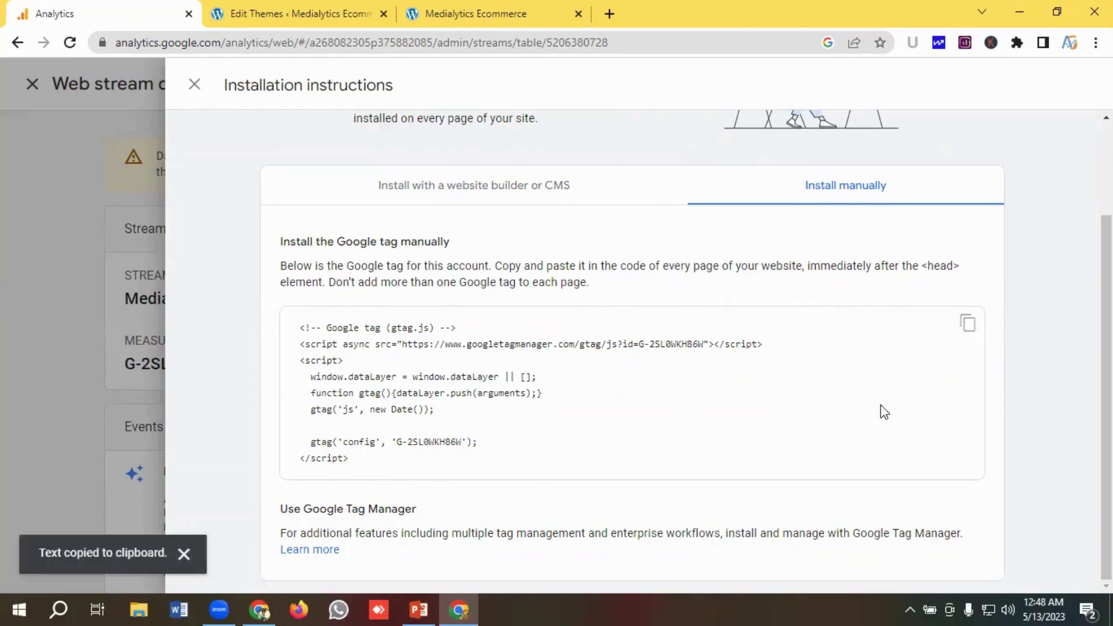
Open the store site's WordPress dashboard by adding /wp-admin to its address
{"action": "left_click", "coordinate": [469, 8]}
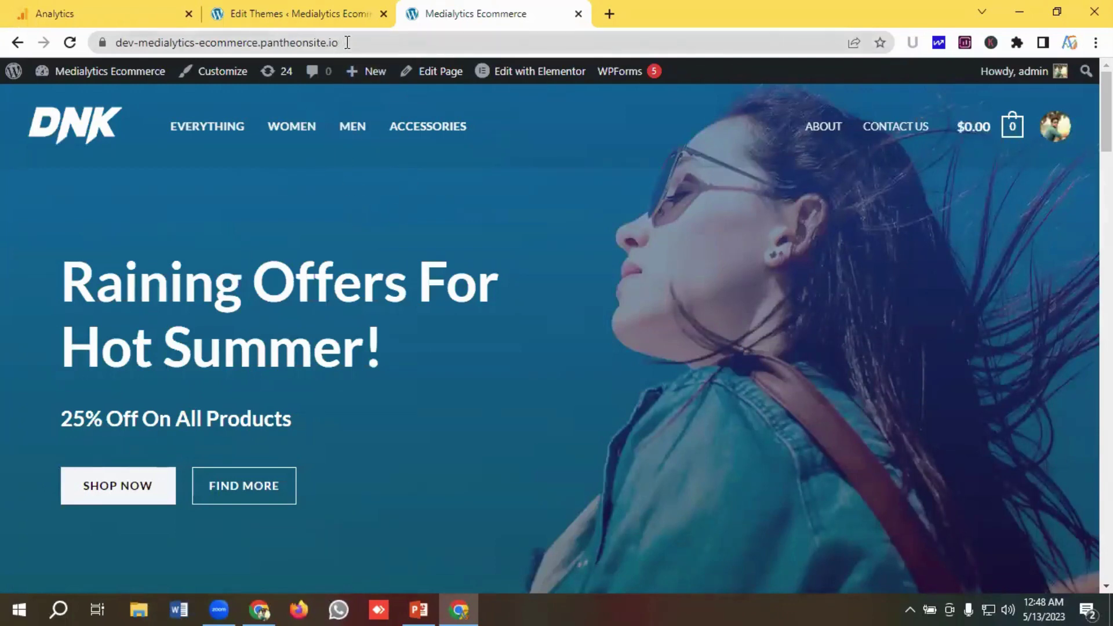
{"action": "left_click_drag", "start_coordinate": [346, 42], "coordinate": [116, 40]}
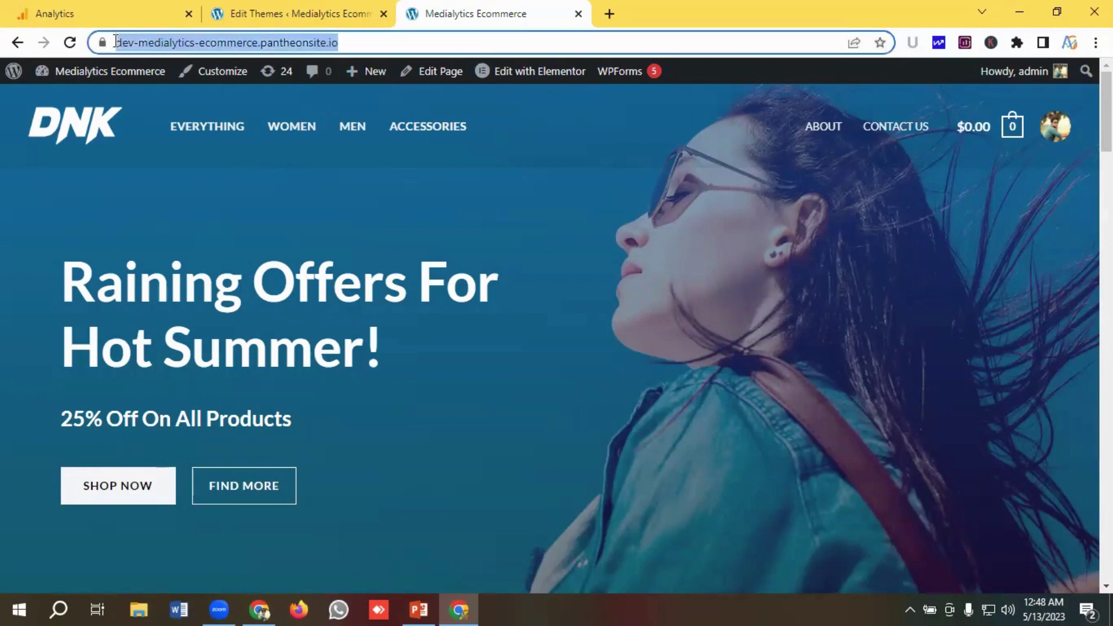
{"action": "left_click", "coordinate": [370, 41]}
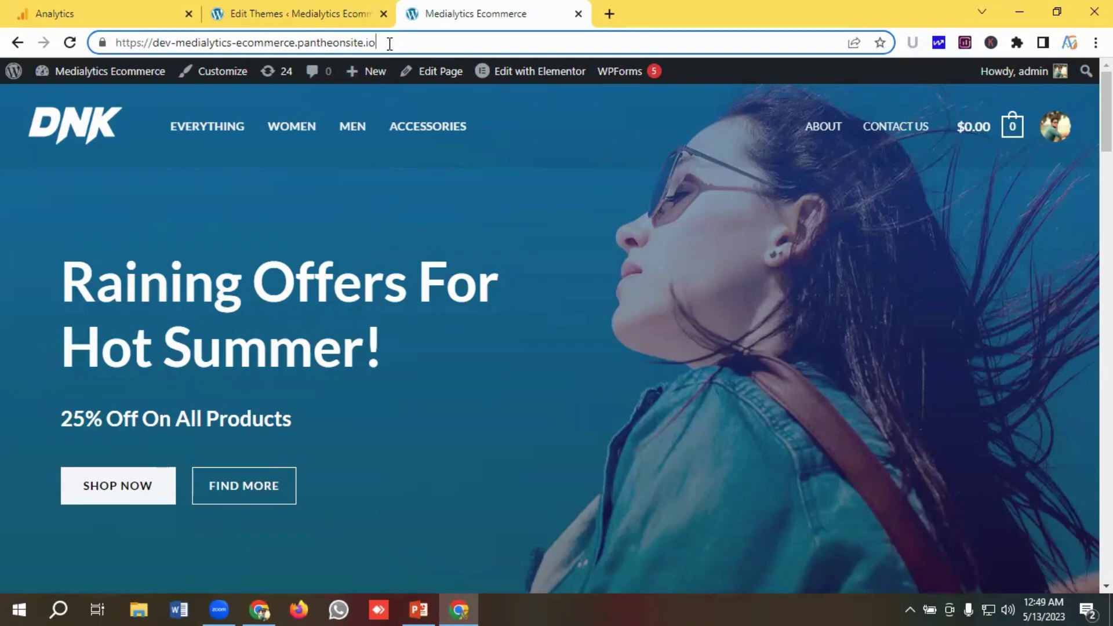
{"action": "type", "text": "/"}
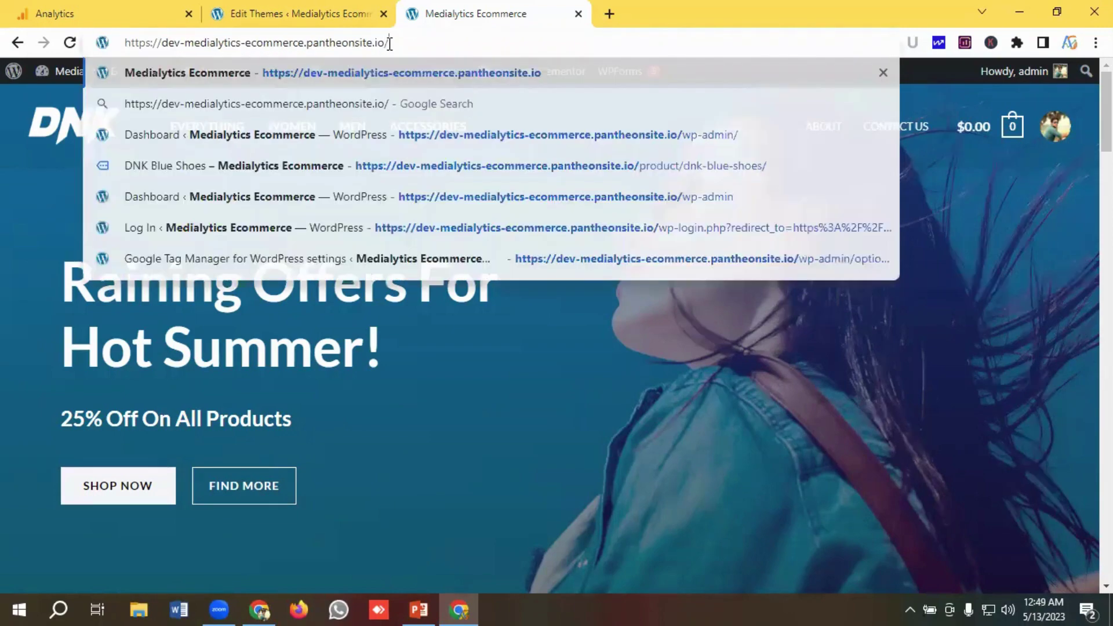
{"action": "type", "text": "wp-admin"}
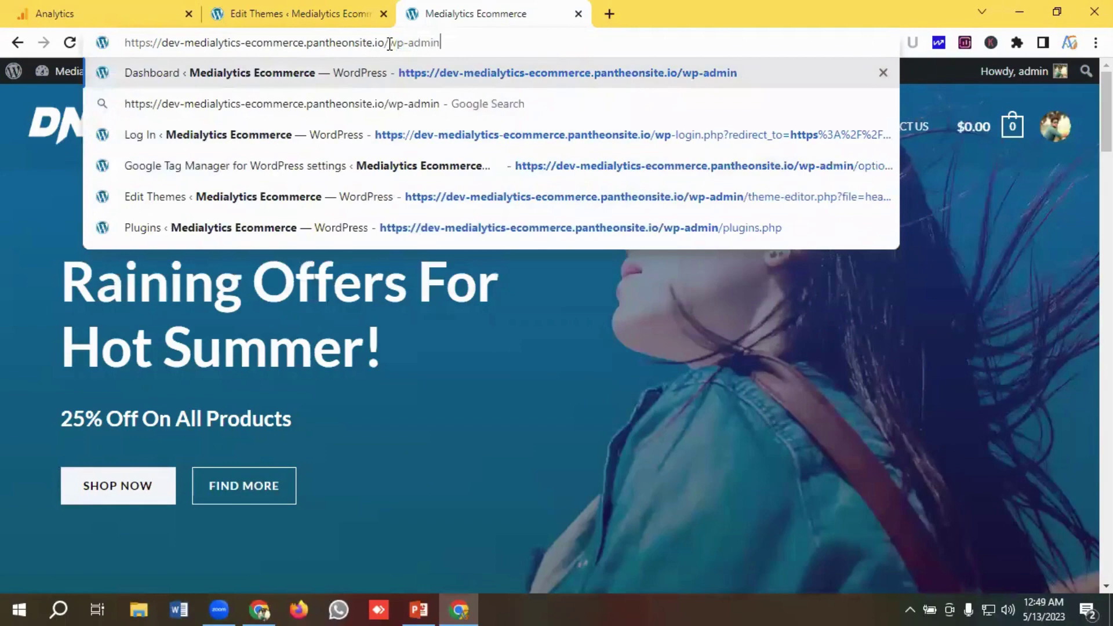
{"action": "key", "text": "Return"}
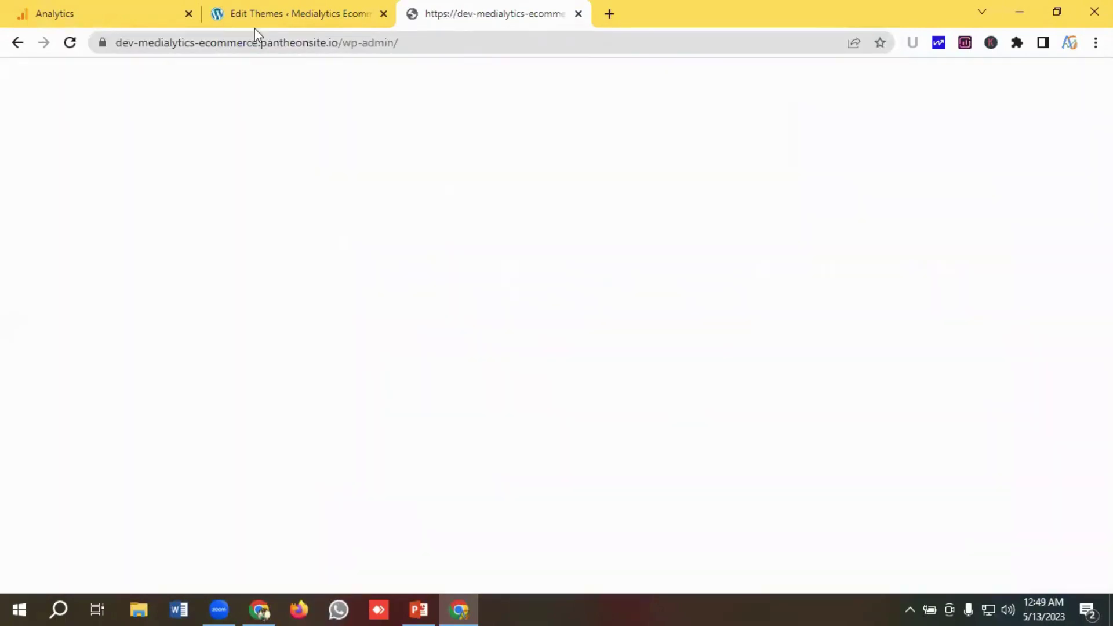
Copy the Google tag again, paste it on line 21 below <head> in Astra's header.php, and update the file
{"action": "left_click", "coordinate": [290, 13]}
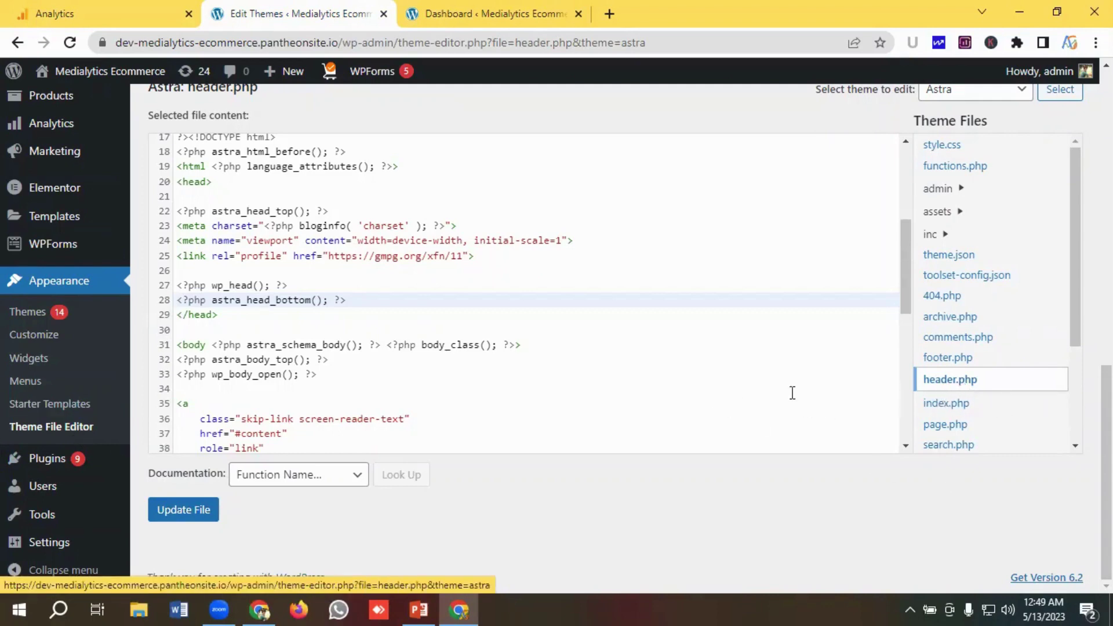
{"action": "scroll", "coordinate": [456, 328], "scroll_direction": "up", "scroll_amount": 2}
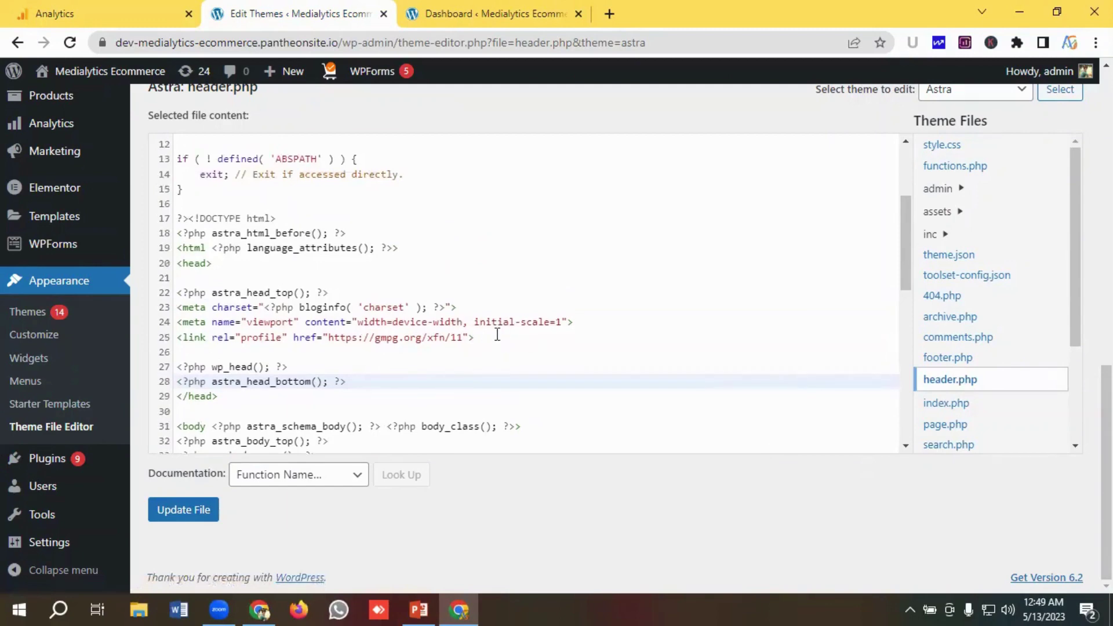
{"action": "left_click", "coordinate": [221, 282]}
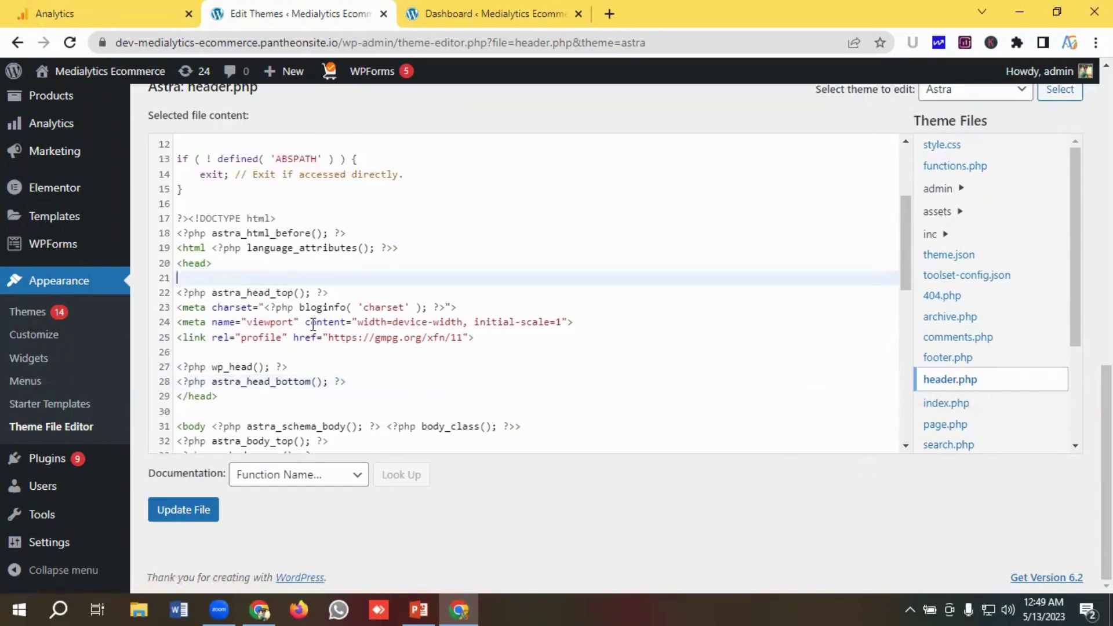
{"action": "left_click", "coordinate": [119, 13]}
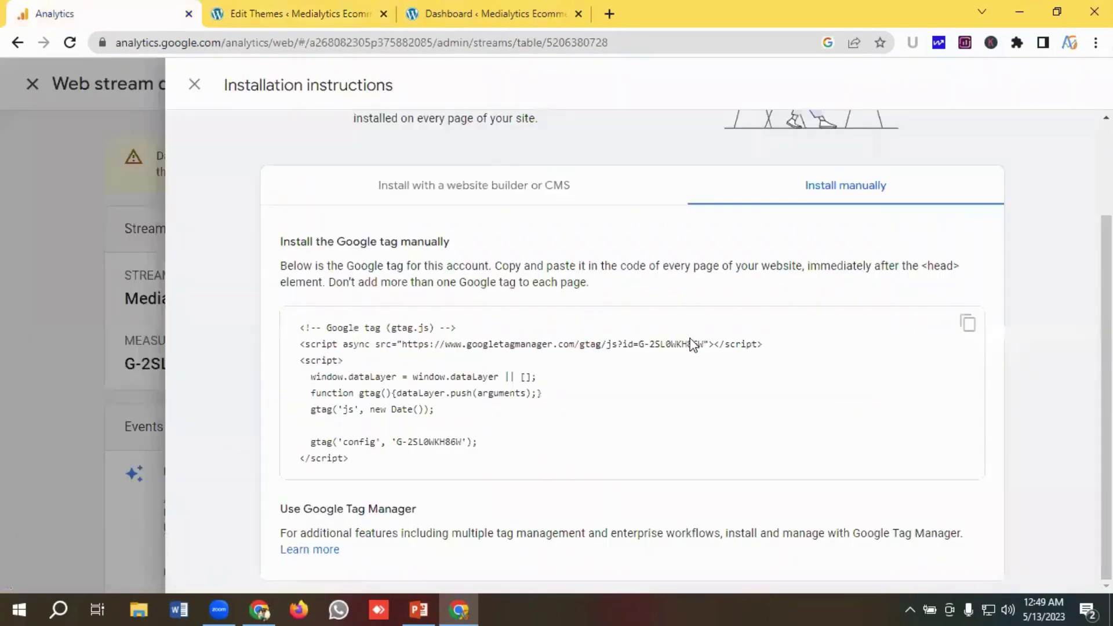
{"action": "left_click", "coordinate": [967, 323]}
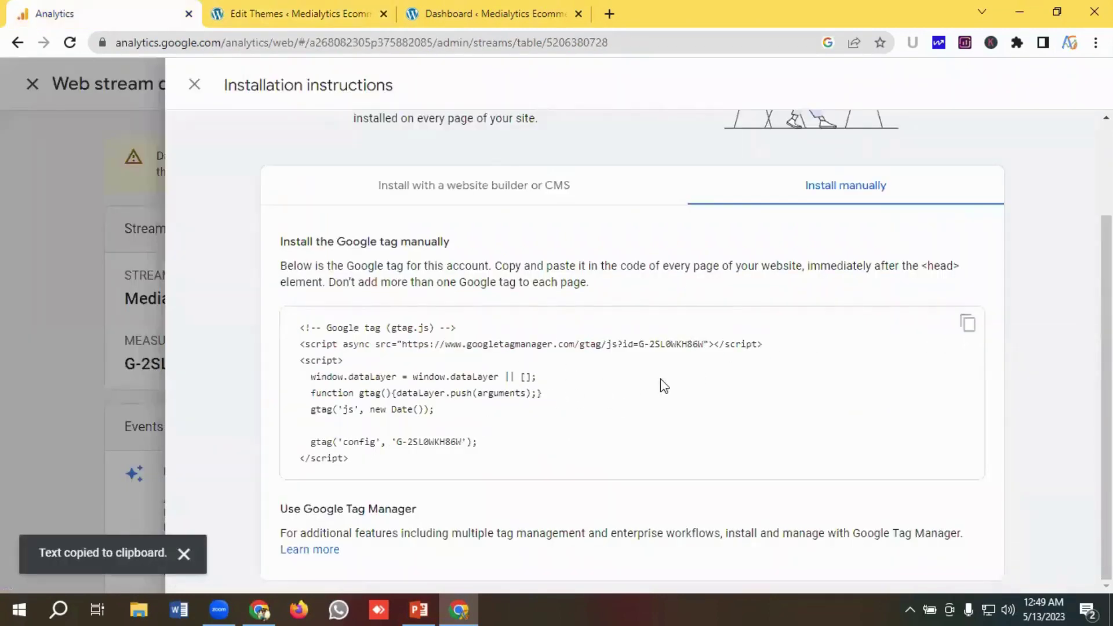
{"action": "left_click", "coordinate": [297, 8]}
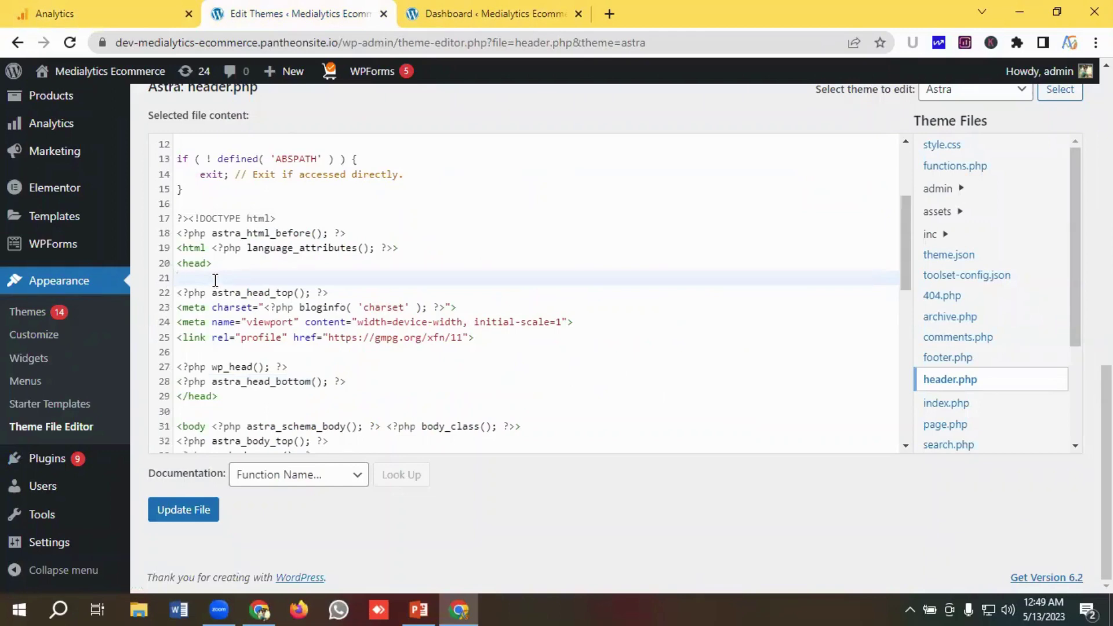
{"action": "key", "text": "ctrl+v"}
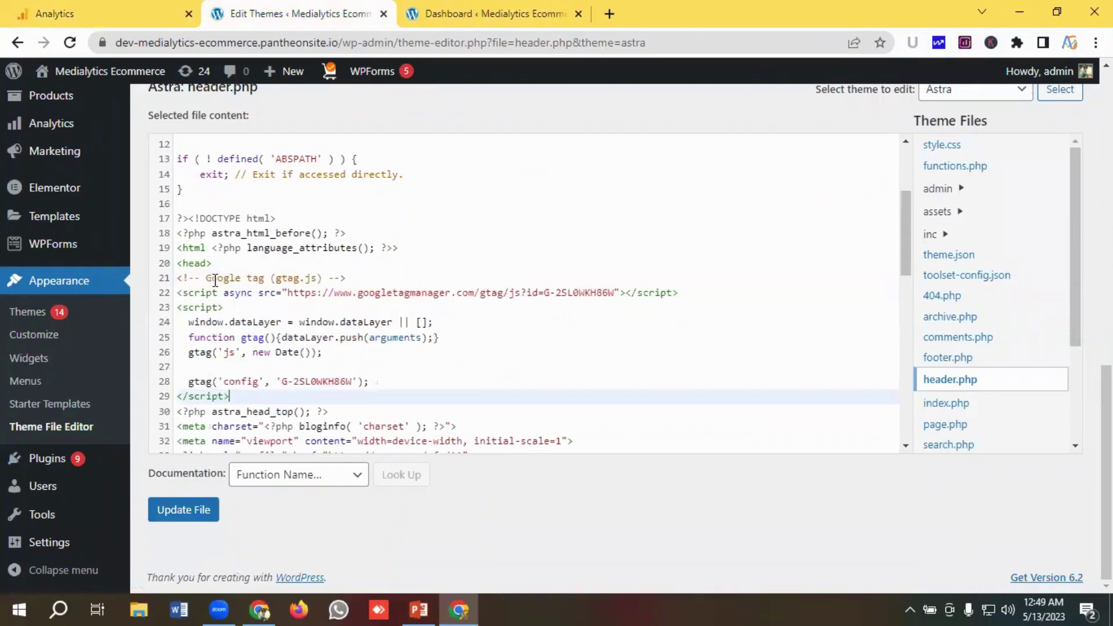
{"action": "left_click", "coordinate": [183, 513]}
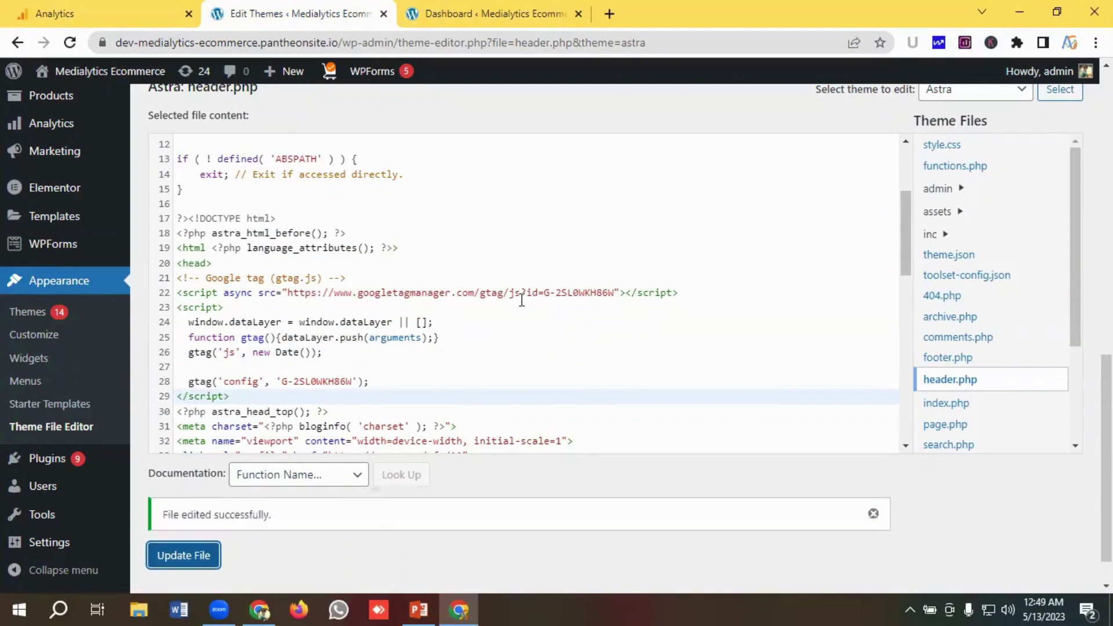
Review the Google tag code and its surroundings in the head section of header.php
{"action": "scroll", "coordinate": [523, 304], "scroll_direction": "down", "scroll_amount": 1}
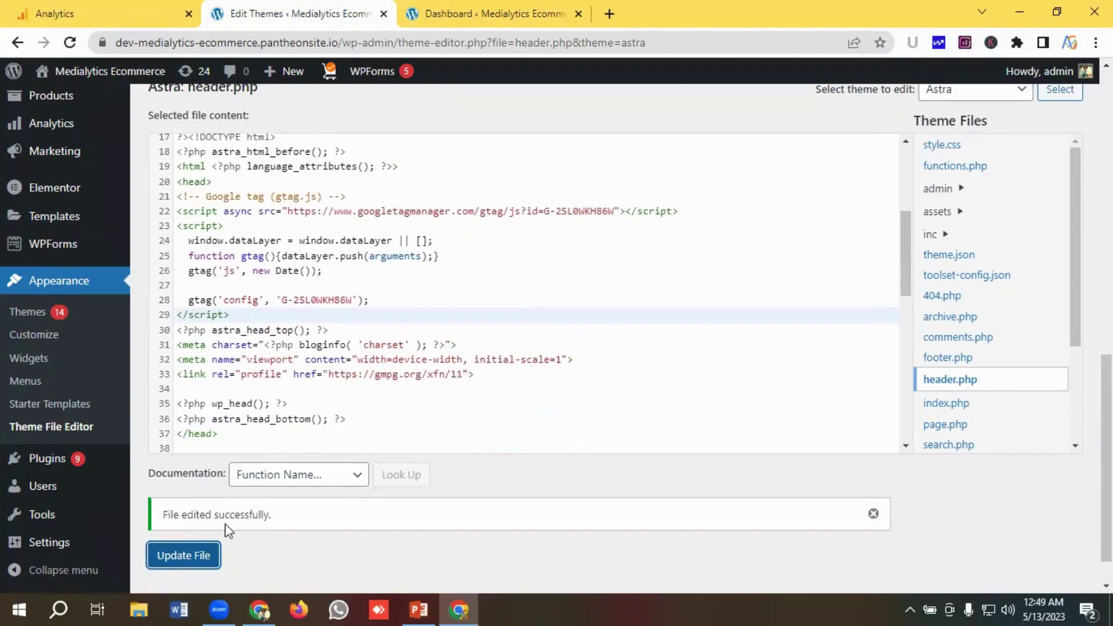
{"action": "scroll", "coordinate": [399, 418], "scroll_direction": "up", "scroll_amount": 2}
{"action": "scroll", "coordinate": [368, 391], "scroll_direction": "down", "scroll_amount": 1}
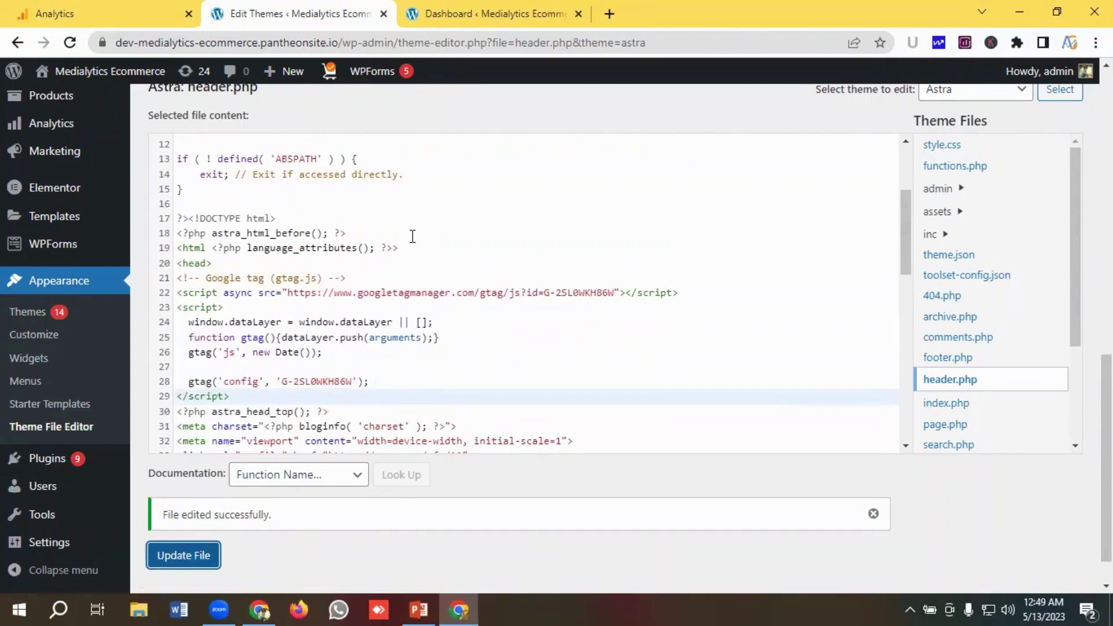
{"action": "scroll", "coordinate": [435, 348], "scroll_direction": "up", "scroll_amount": 2}
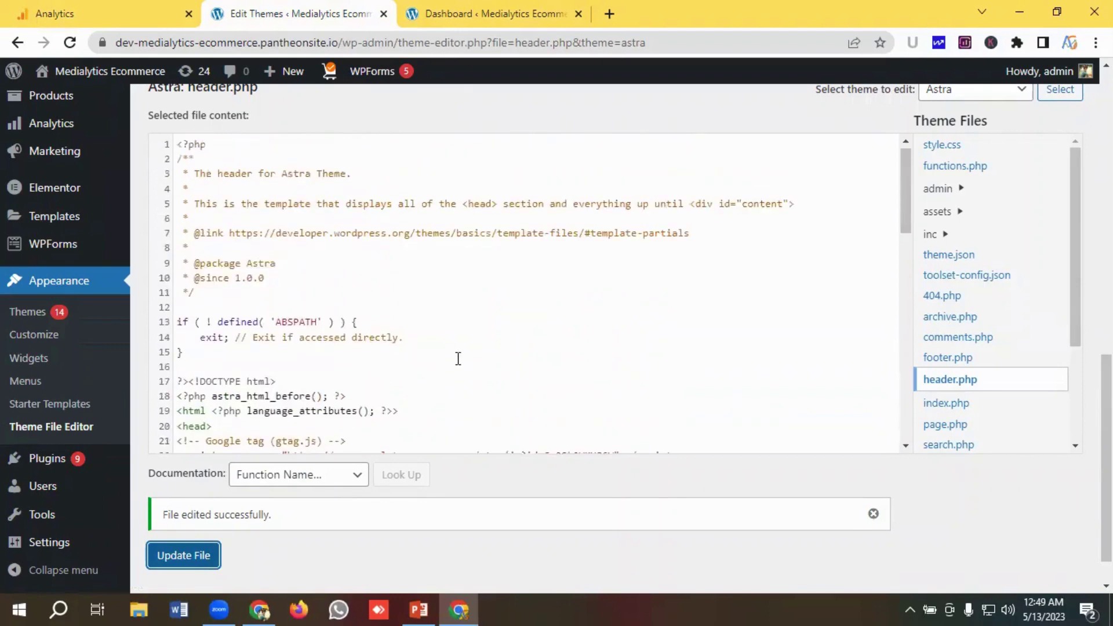
{"action": "scroll", "coordinate": [464, 360], "scroll_direction": "down", "scroll_amount": 2}
{"action": "scroll", "coordinate": [466, 360], "scroll_direction": "down", "scroll_amount": 1}
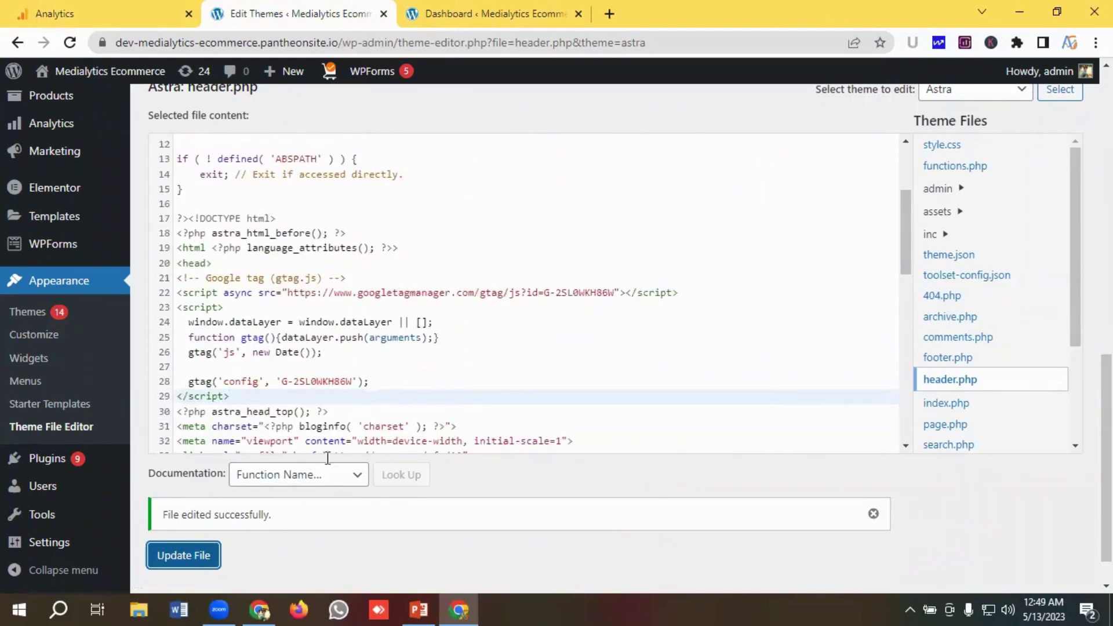
Switch to the other browser window, check the store homepage with Tag Assistant Legacy, and recheck it after reloading
{"action": "left_click", "coordinate": [259, 609]}
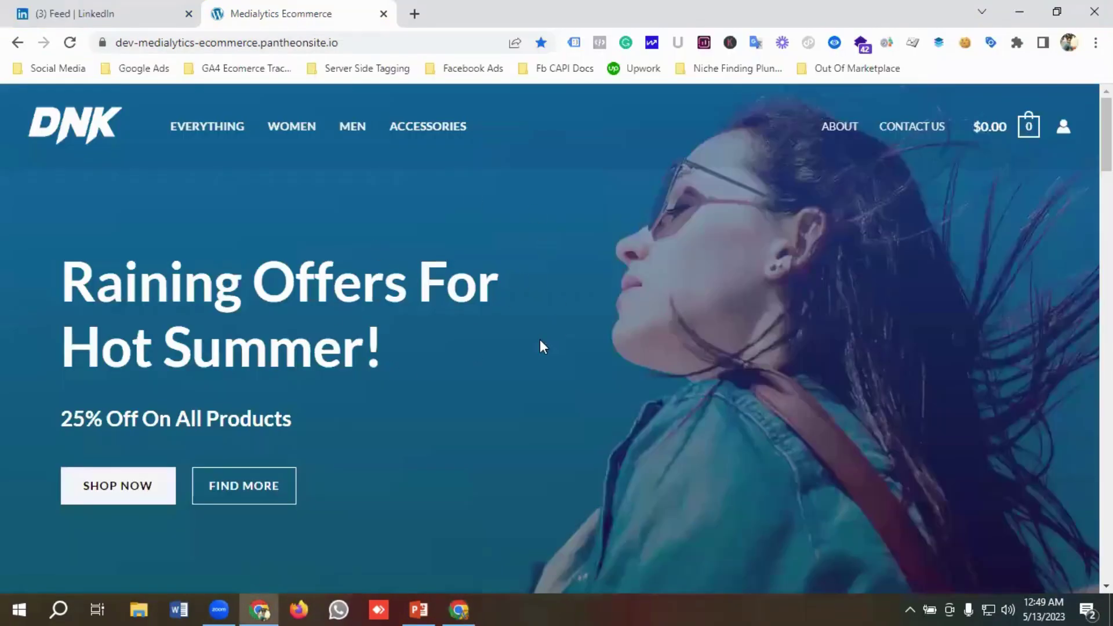
{"action": "left_click", "coordinate": [574, 43]}
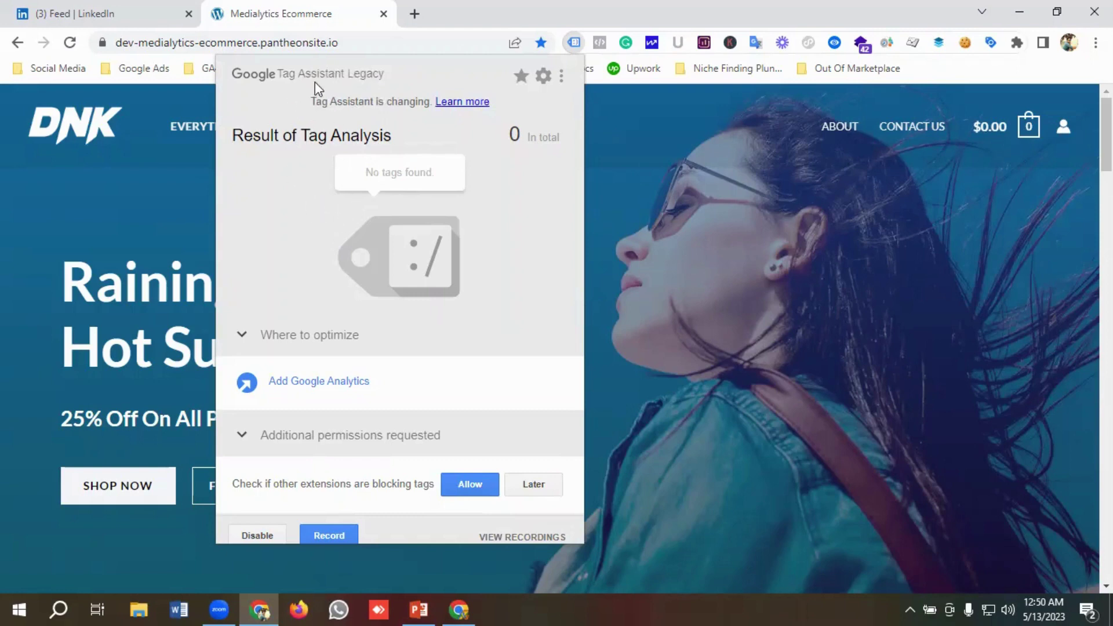
{"action": "left_click", "coordinate": [165, 210]}
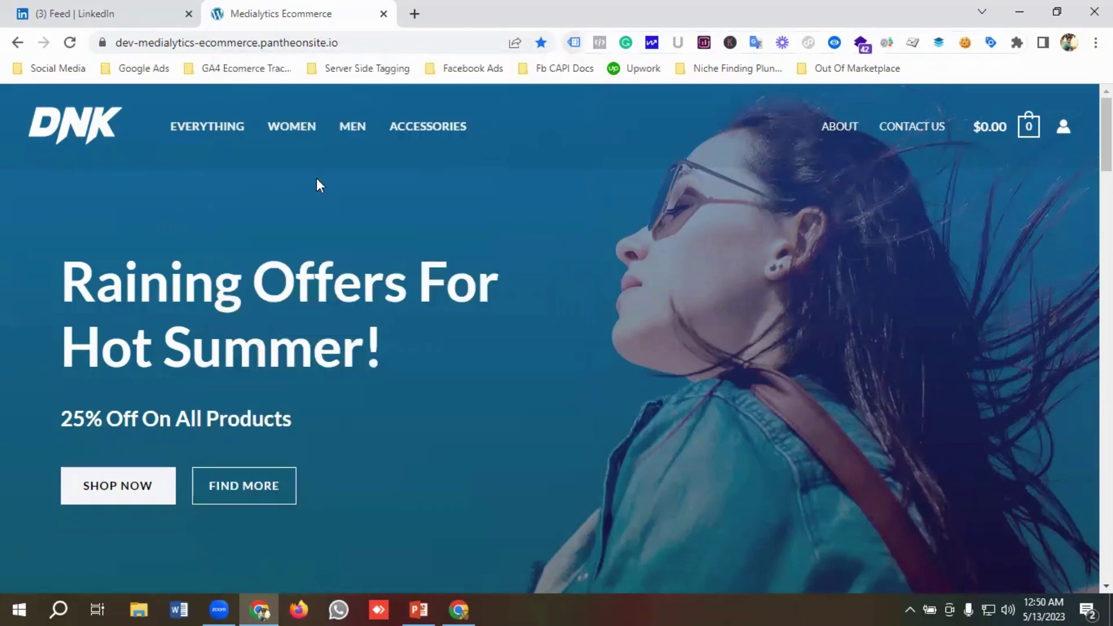
{"action": "left_click", "coordinate": [71, 44]}
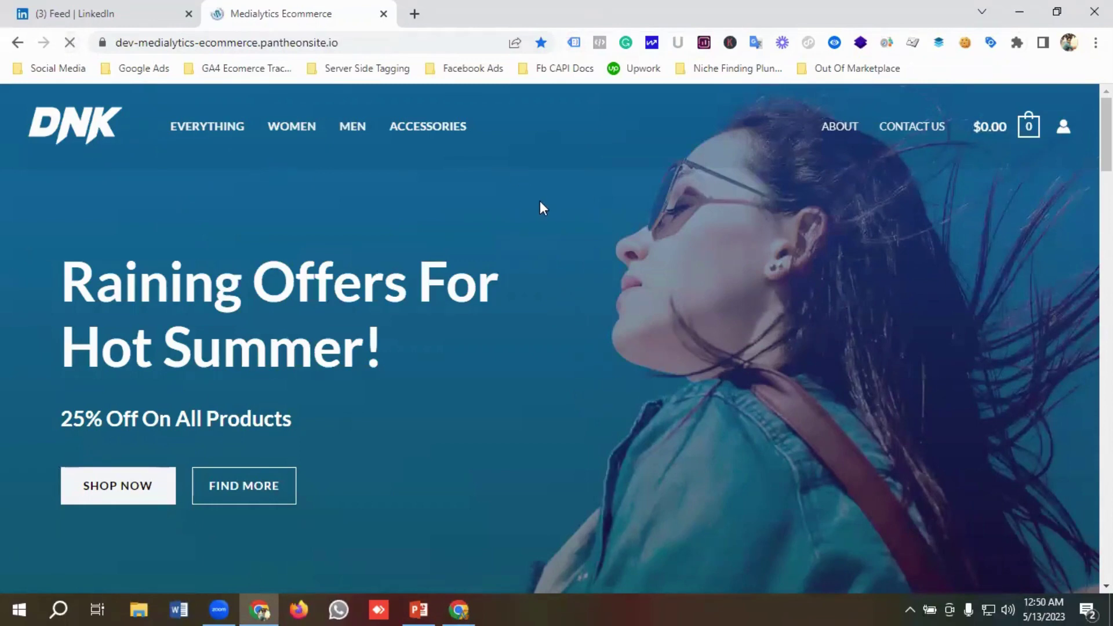
{"action": "left_click", "coordinate": [573, 43]}
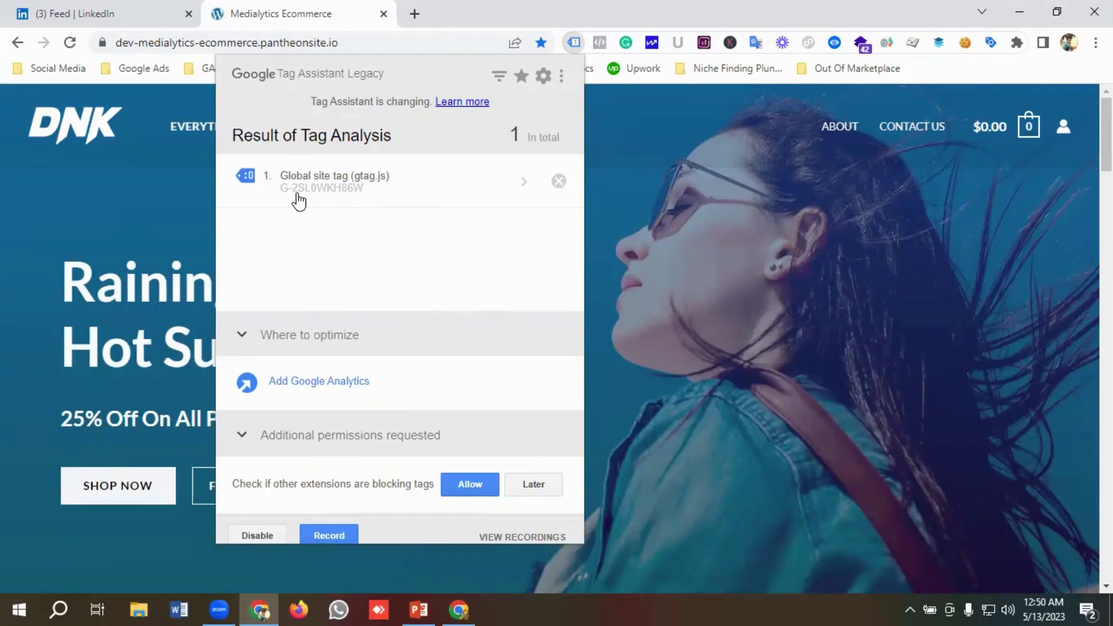
Return to Google Analytics and review the manual Google tag installation instructions
{"action": "left_click", "coordinate": [459, 608]}
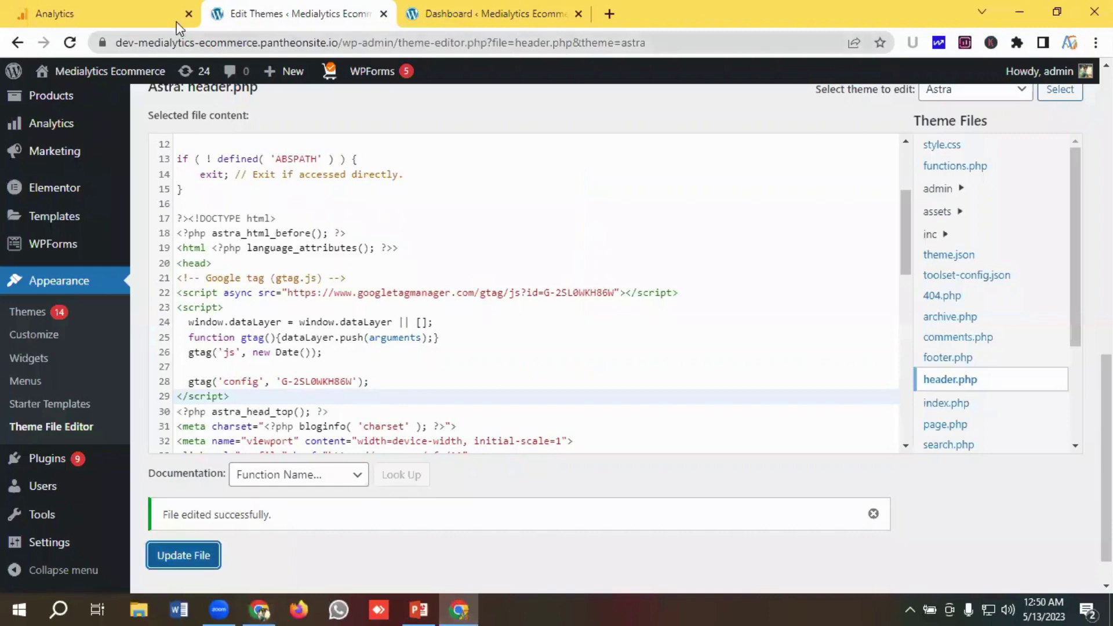
{"action": "left_click", "coordinate": [87, 12]}
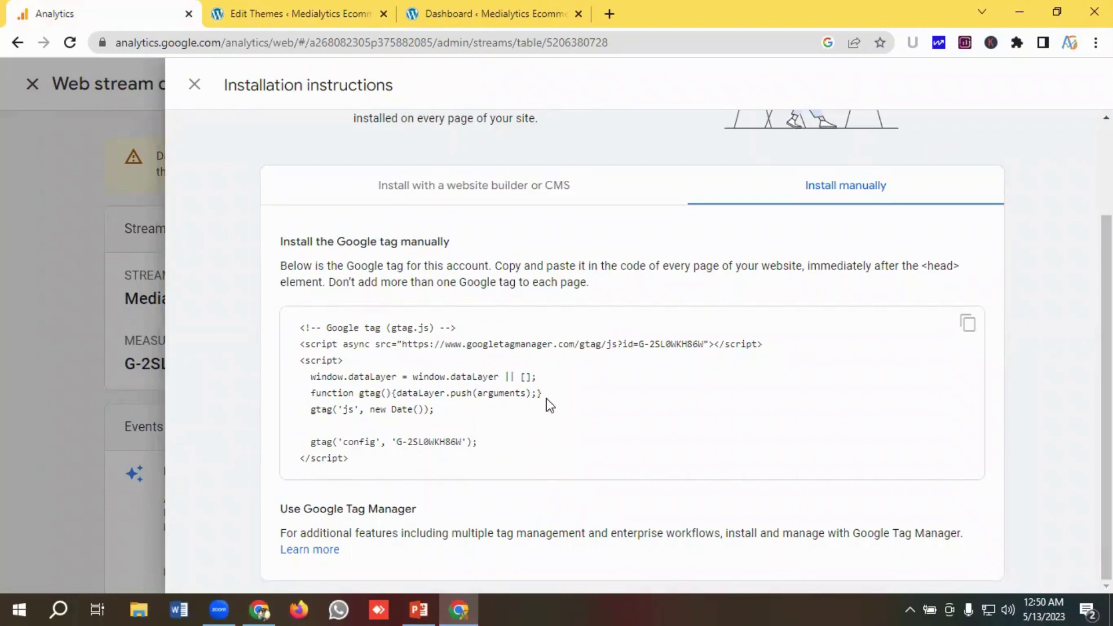
{"action": "scroll", "coordinate": [522, 348], "scroll_direction": "up", "scroll_amount": 2}
{"action": "scroll", "coordinate": [493, 243], "scroll_direction": "down", "scroll_amount": 2}
{"action": "scroll", "coordinate": [503, 348], "scroll_direction": "up", "scroll_amount": 1}
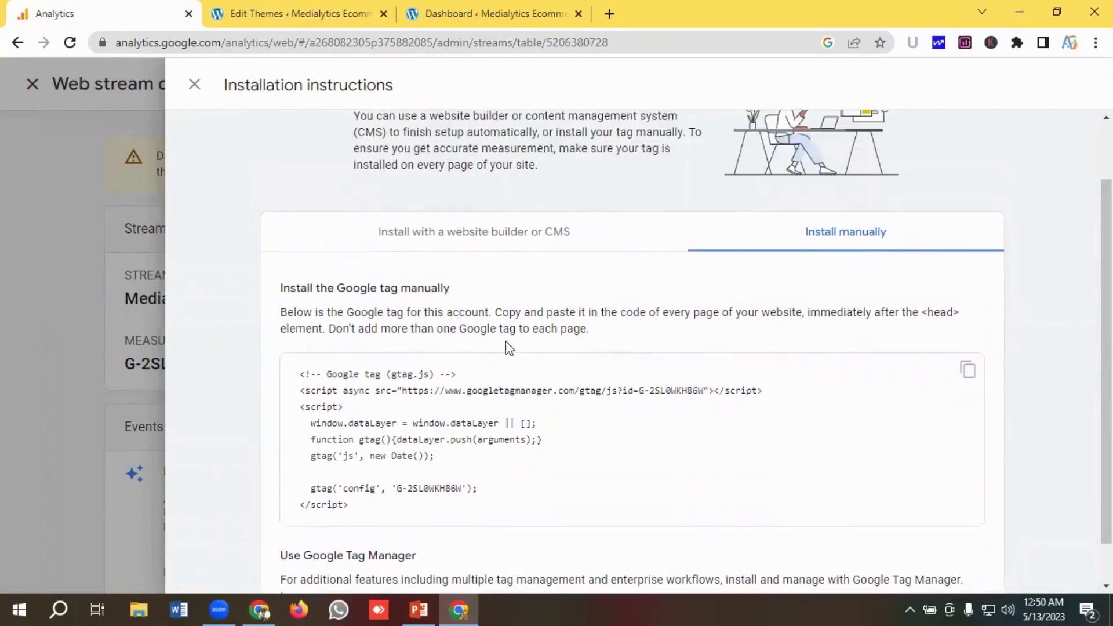